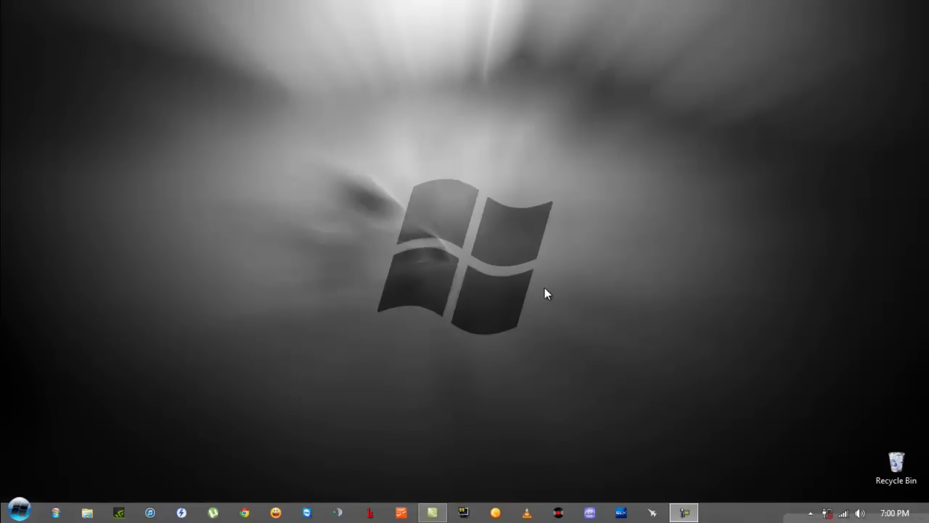
Step: Search Google for Comodo Antivirus in Chrome and open the antivirus.comodo.com result
{"action": "left_click", "coordinate": [245, 512]}
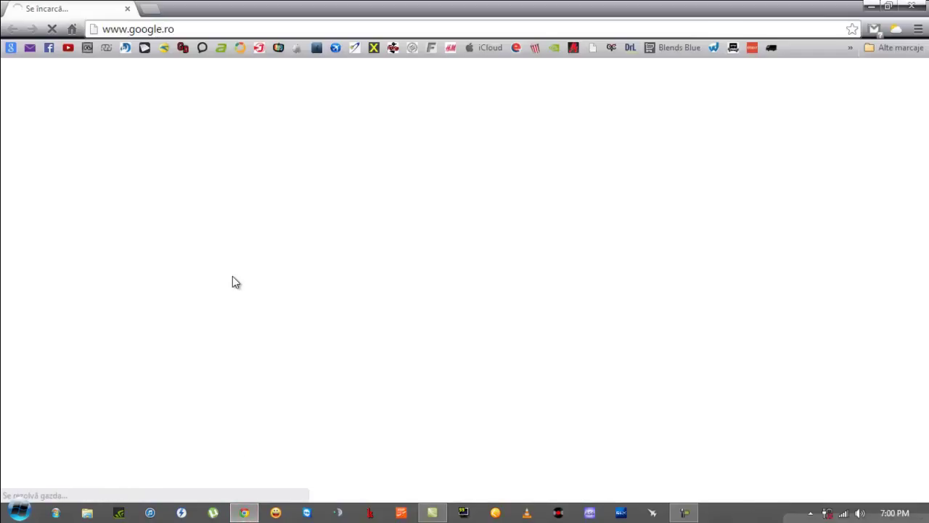
{"action": "left_click", "coordinate": [303, 282]}
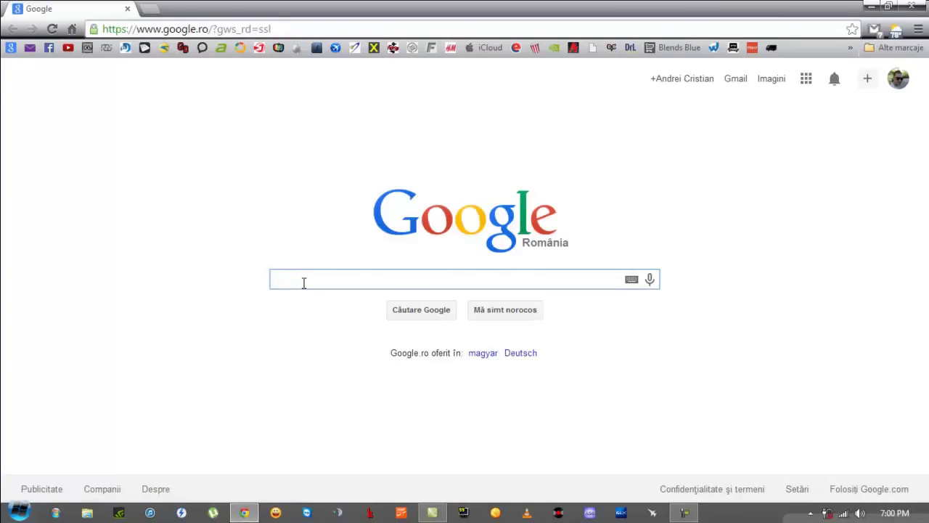
{"action": "type", "text": "Comodo Antivirus"}
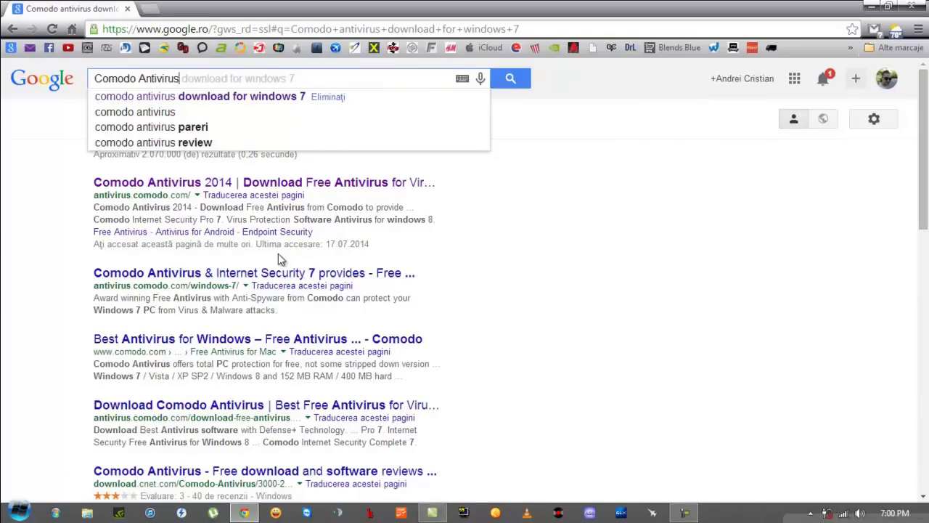
{"action": "key", "text": "Return"}
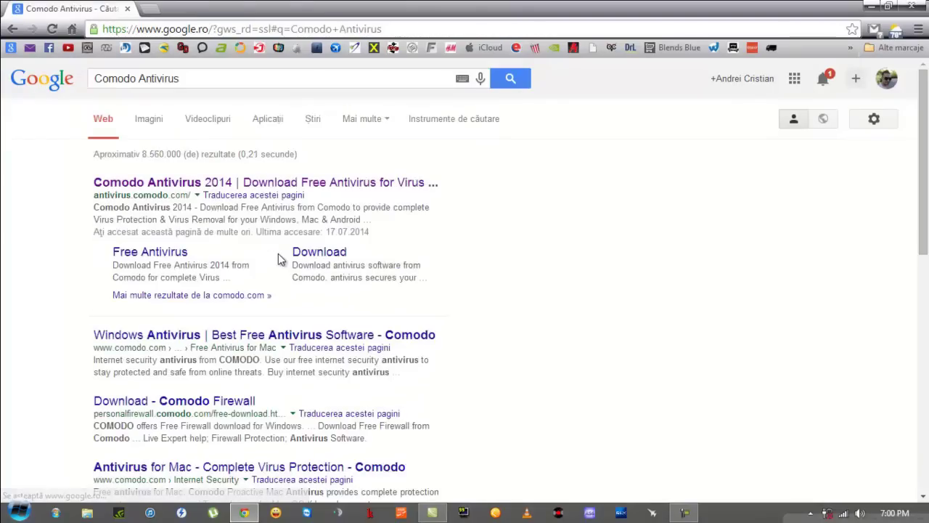
{"action": "left_click", "coordinate": [136, 183]}
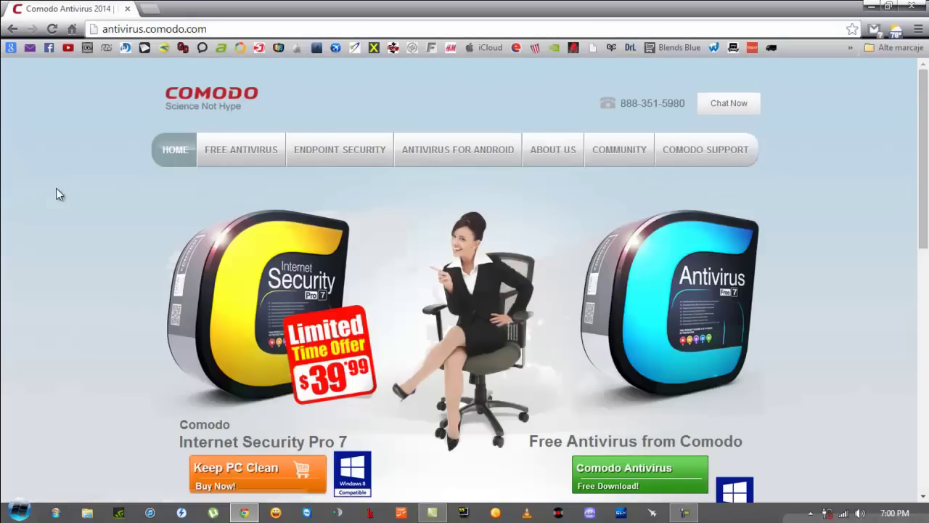
Step: Download the free Comodo Antivirus installer and choose to keep the file cav_installer_3264_29.exe
{"action": "scroll", "coordinate": [56, 189], "scroll_direction": "down", "scroll_amount": 2}
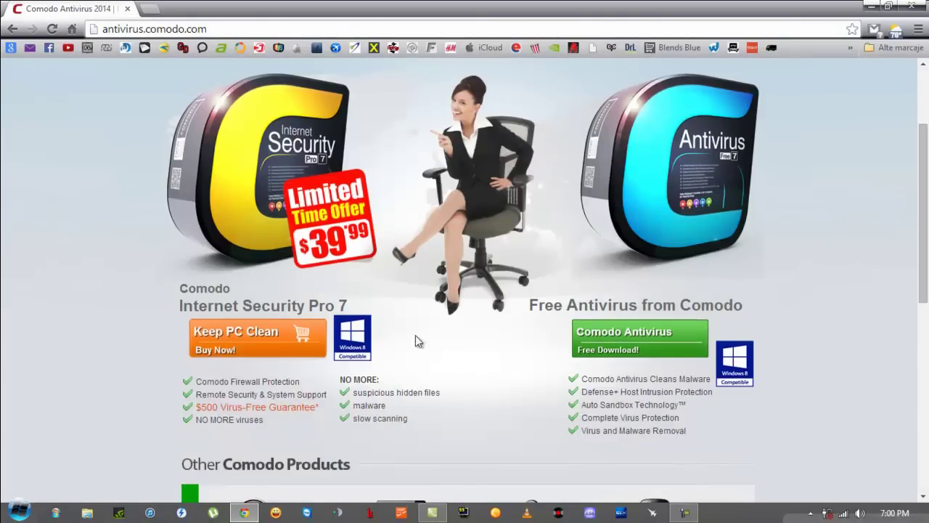
{"action": "left_click", "coordinate": [646, 351]}
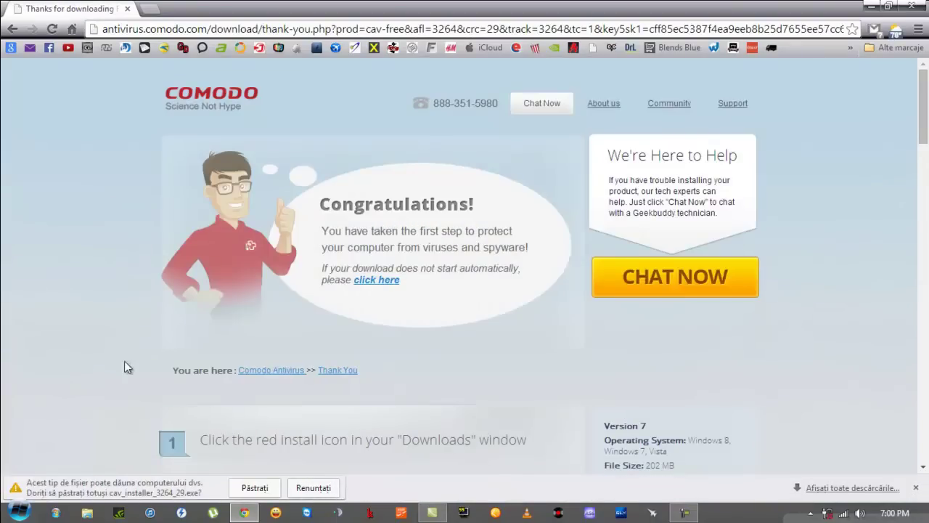
{"action": "left_click", "coordinate": [257, 494]}
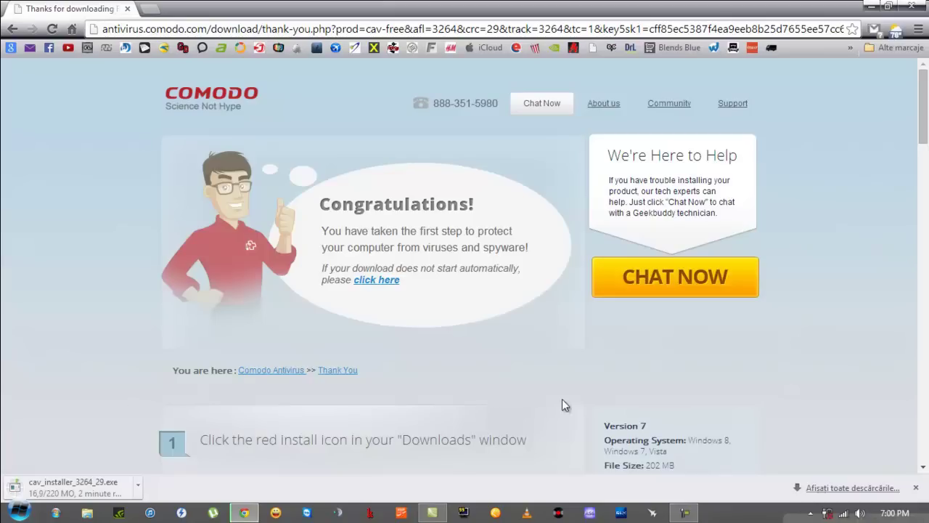
{"action": "left_click", "coordinate": [686, 514]}
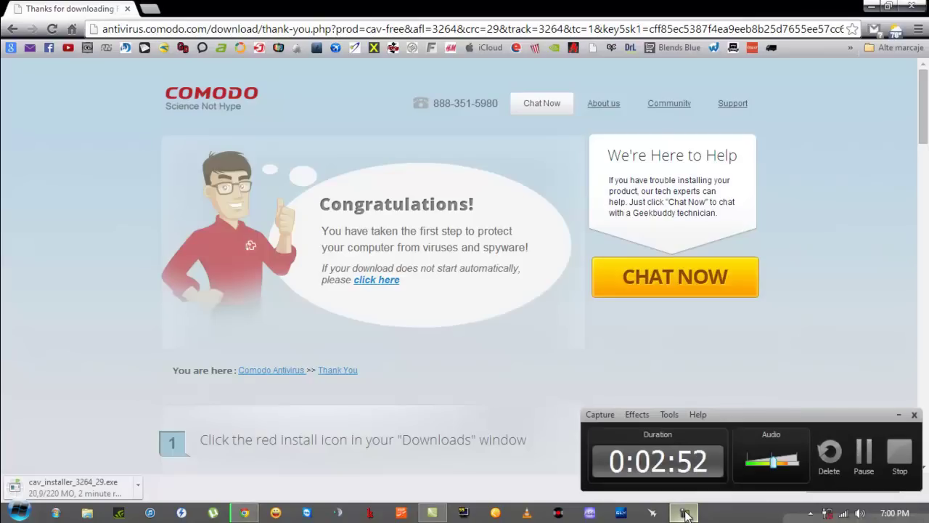
{"action": "left_click", "coordinate": [863, 455]}
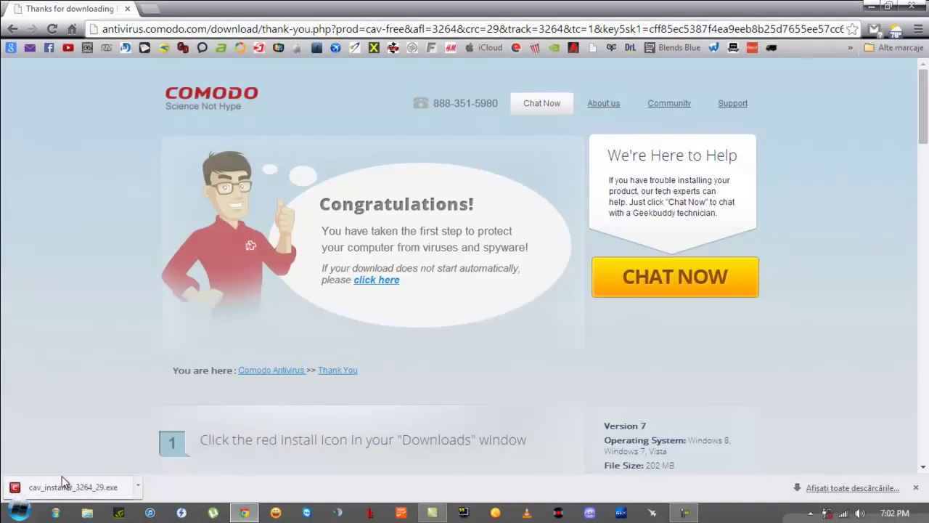
Step: Launch cav_installer_3264_29 from the Downloads folder in the file explorer, with the browser and folder windows minimised
{"action": "left_click", "coordinate": [870, 7]}
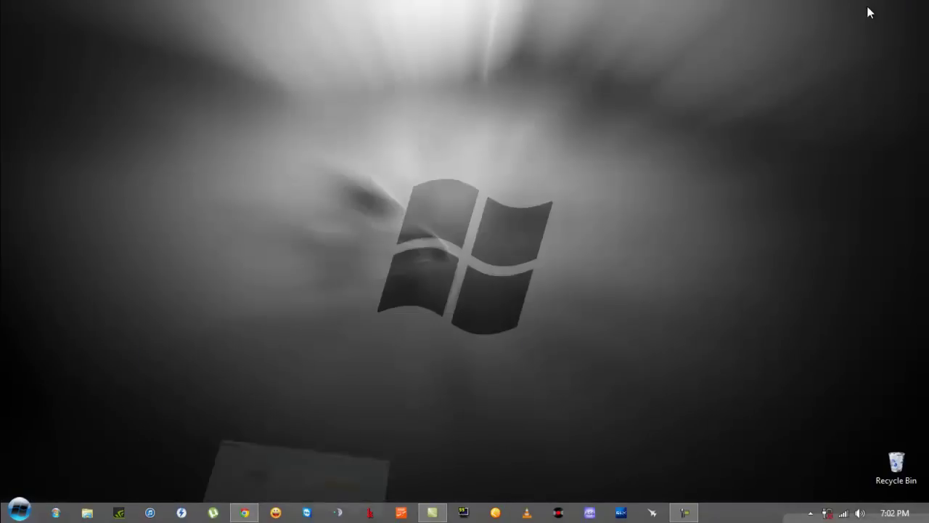
{"action": "left_click", "coordinate": [86, 513]}
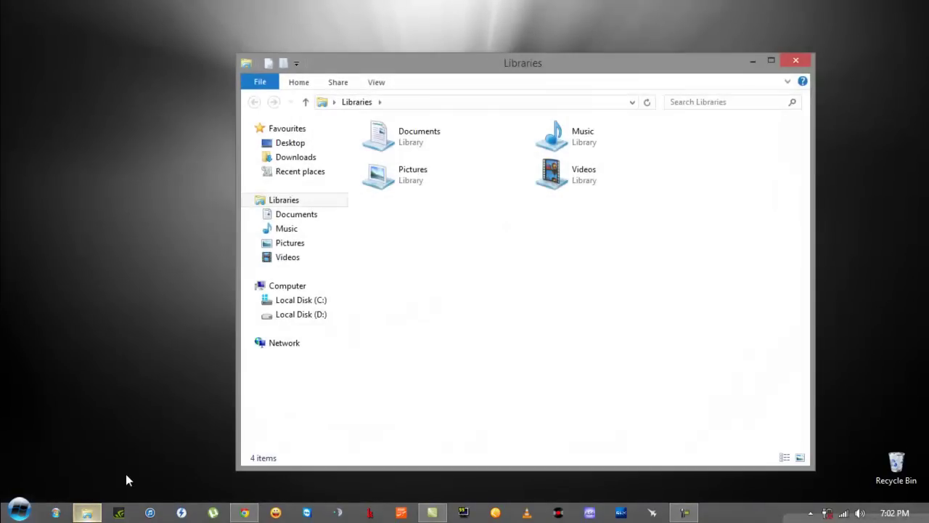
{"action": "left_click", "coordinate": [299, 162]}
{"action": "left_click_drag", "start_coordinate": [456, 69], "coordinate": [291, 69]}
{"action": "left_click", "coordinate": [215, 162]}
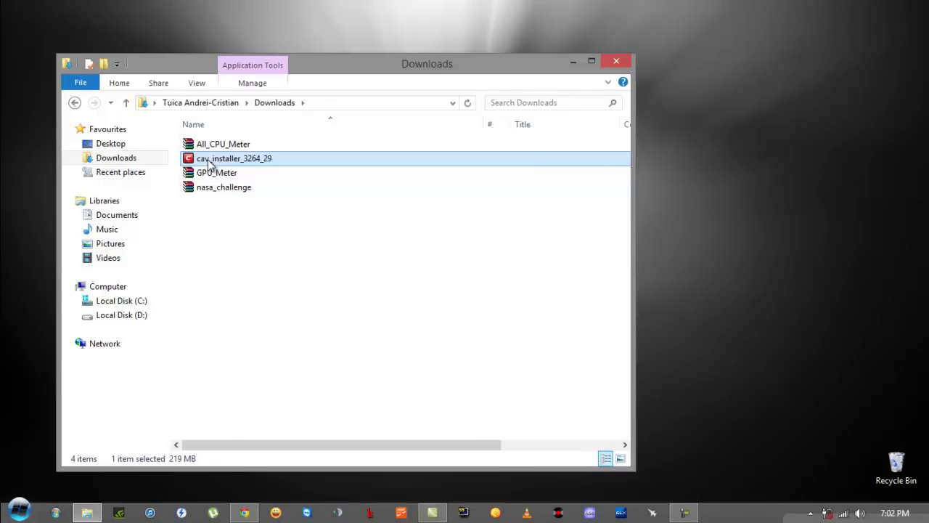
{"action": "right_click", "coordinate": [209, 156]}
{"action": "left_click", "coordinate": [226, 184]}
{"action": "left_click", "coordinate": [573, 64]}
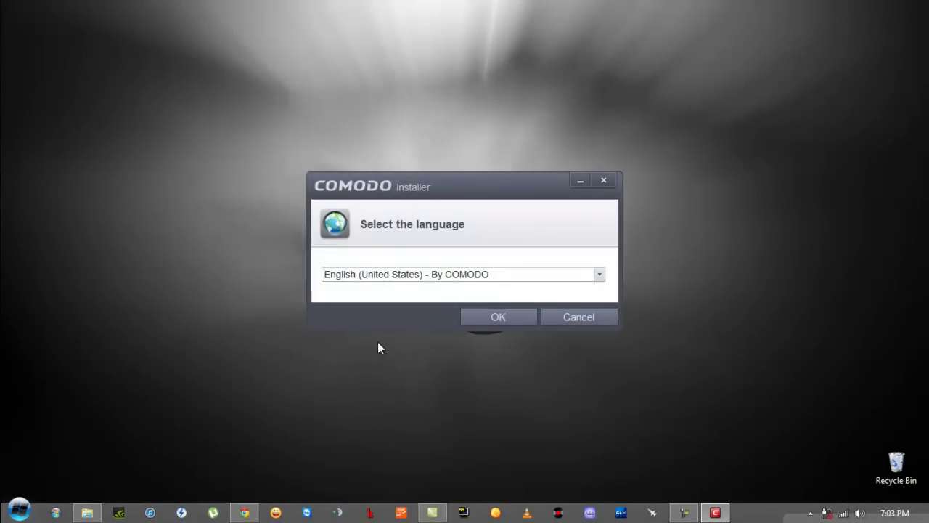
Step: Choose English (United States) - By COMODO as the installer language and confirm it
{"action": "left_click", "coordinate": [597, 275]}
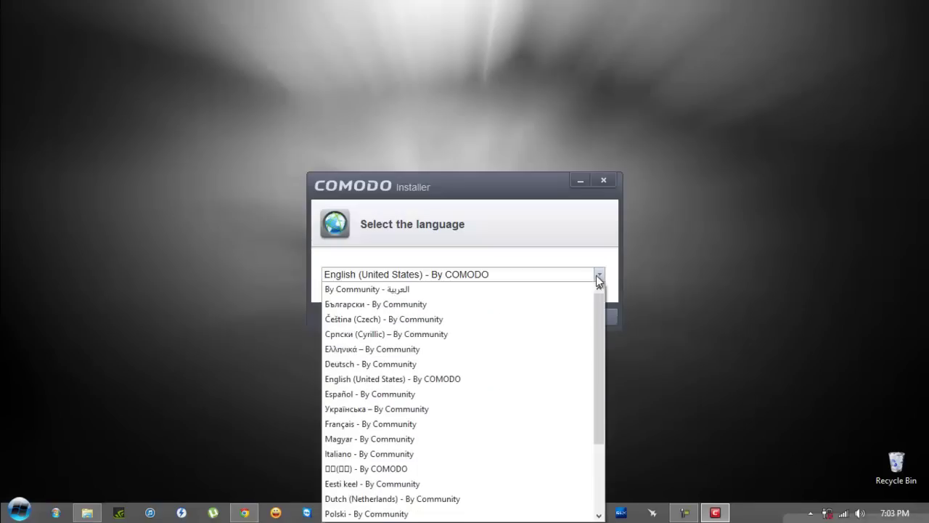
{"action": "scroll", "coordinate": [489, 326], "scroll_direction": "down", "scroll_amount": 3}
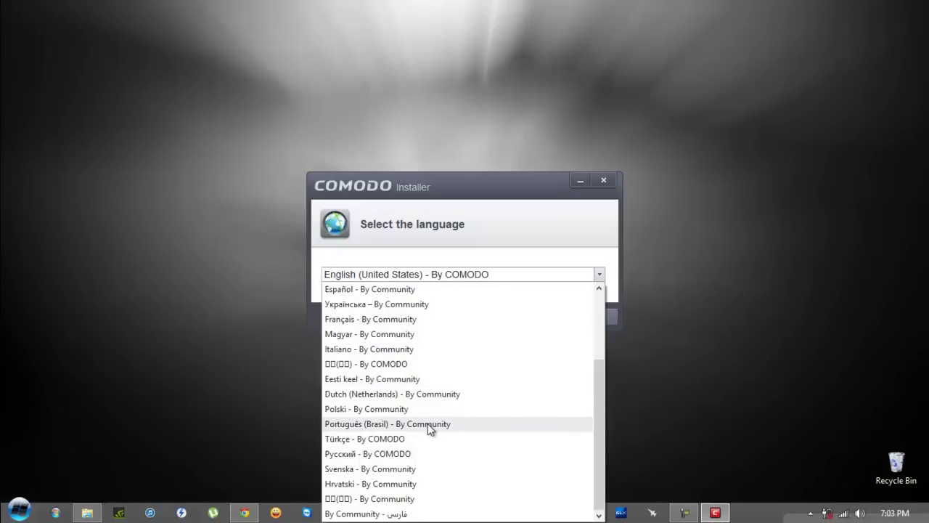
{"action": "scroll", "coordinate": [427, 423], "scroll_direction": "up", "scroll_amount": 3}
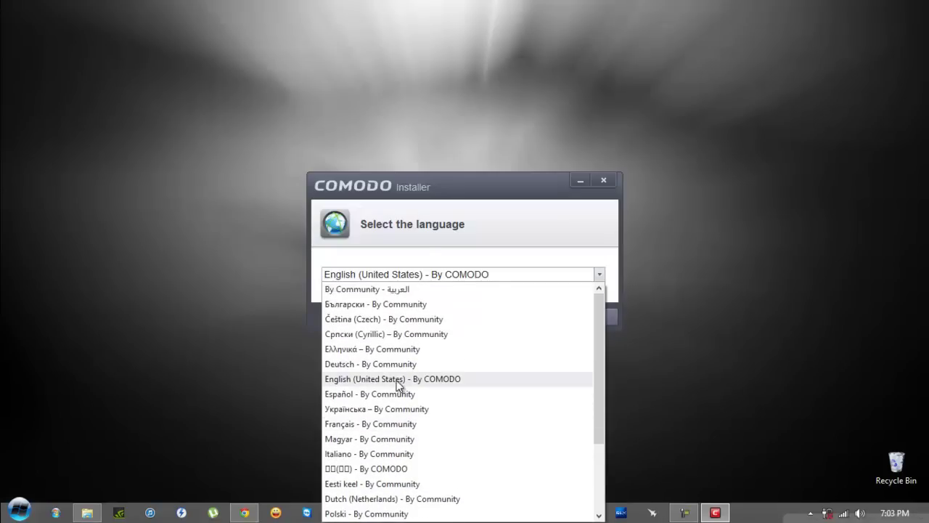
{"action": "left_click", "coordinate": [397, 381]}
{"action": "left_click", "coordinate": [506, 320]}
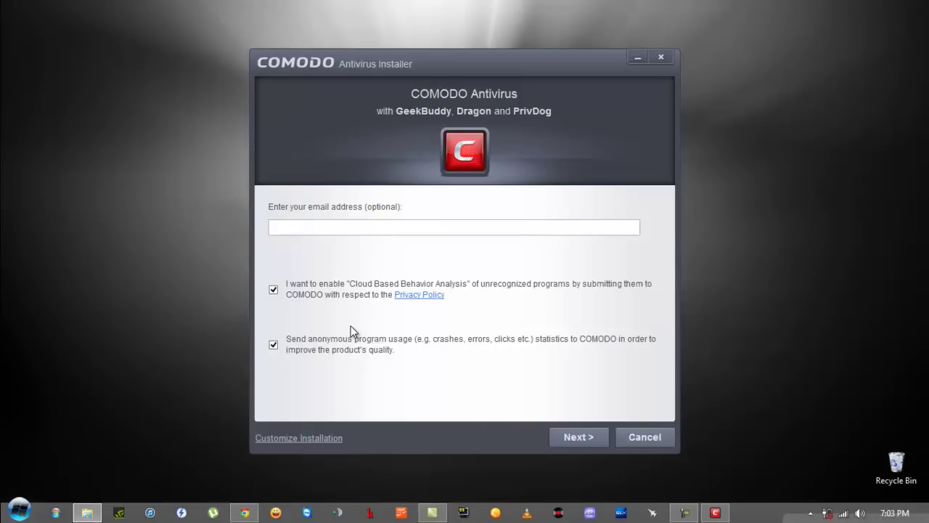
Step: Leave the optional email blank, opt out of sending anonymous program usage statistics, and continue the installation
{"action": "left_click", "coordinate": [345, 227]}
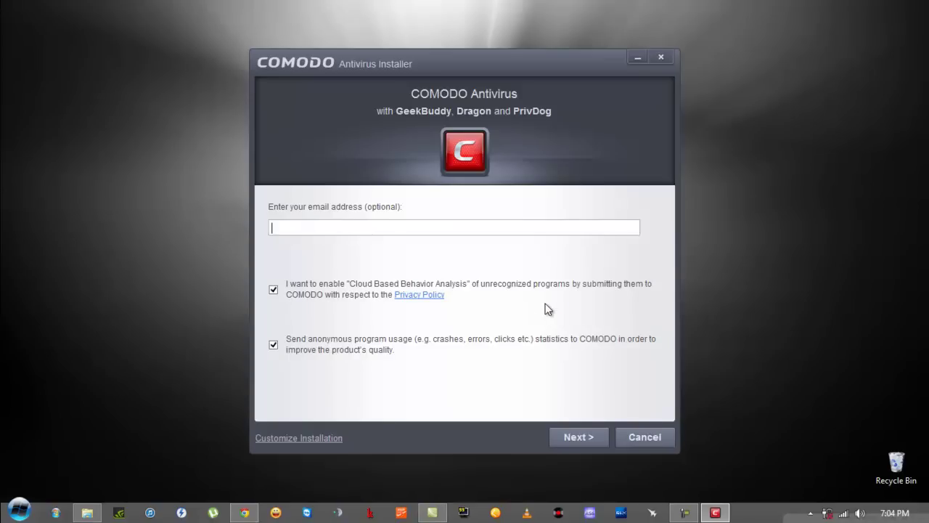
{"action": "left_click", "coordinate": [274, 346]}
{"action": "left_click", "coordinate": [577, 438]}
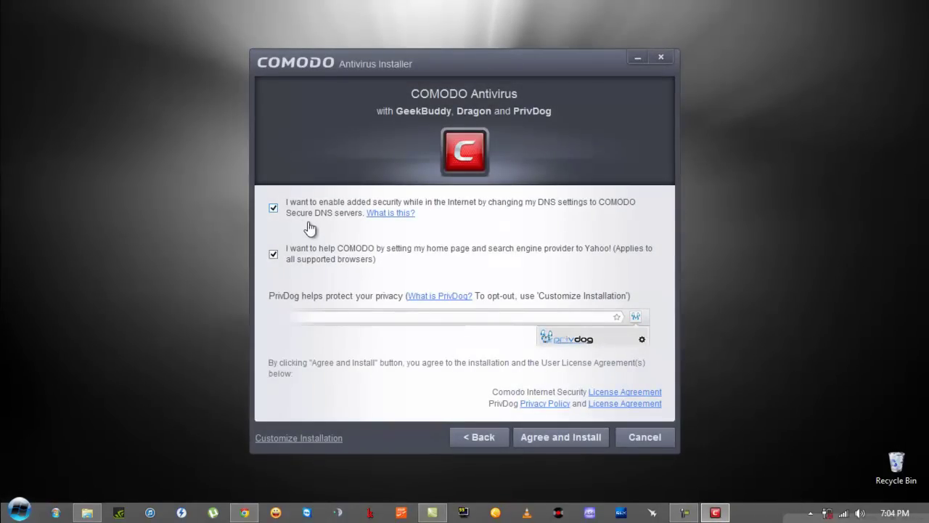
Step: Decline the COMODO Secure DNS and Yahoo! home page options, then agree to the licence and start the installation
{"action": "left_click", "coordinate": [274, 210]}
{"action": "left_click", "coordinate": [274, 256]}
{"action": "left_click", "coordinate": [561, 437]}
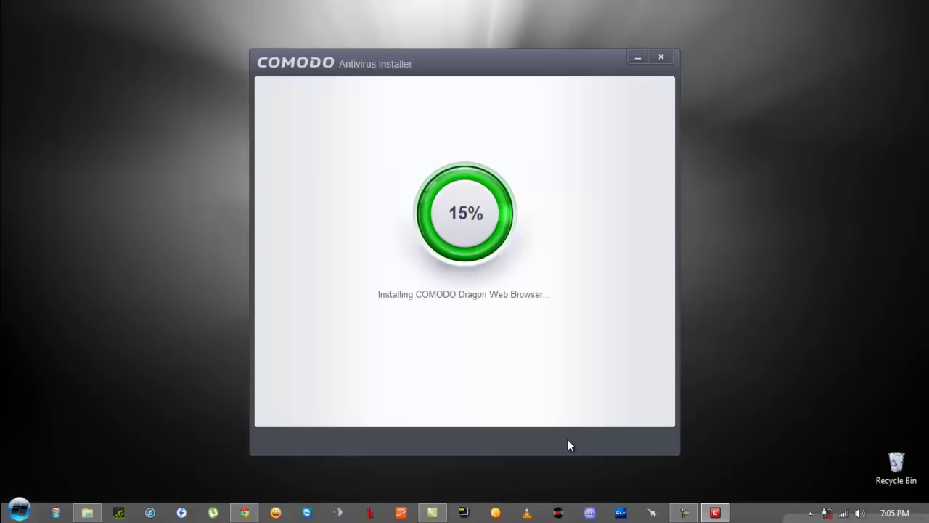
{"action": "left_click", "coordinate": [694, 515]}
{"action": "left_click", "coordinate": [863, 451]}
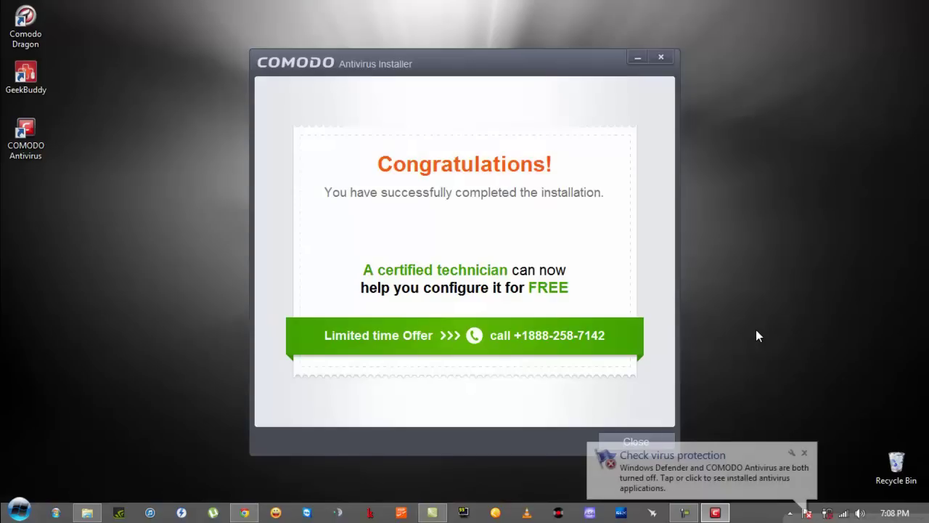
Step: Dismiss the virus protection notification, close the finished installer and collapse the Comodo desktop widget
{"action": "left_click", "coordinate": [805, 453]}
{"action": "left_click", "coordinate": [808, 460]}
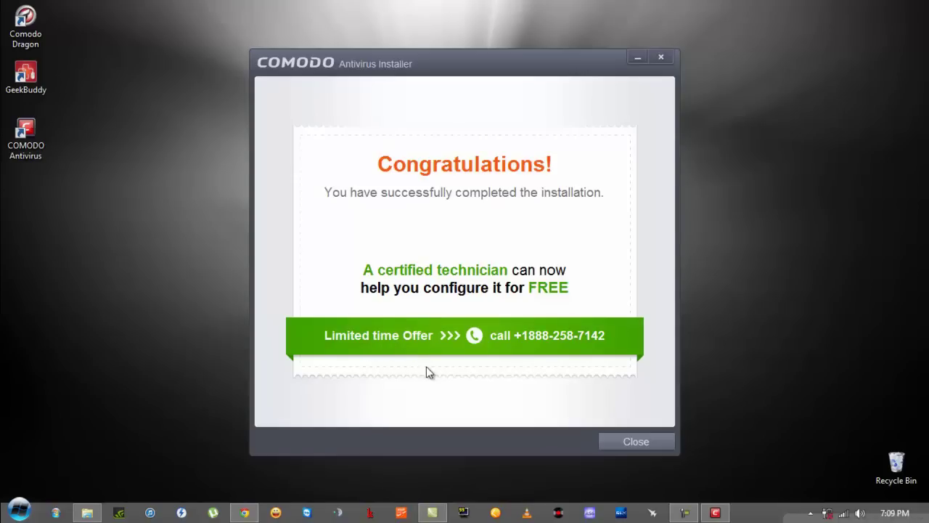
{"action": "left_click", "coordinate": [630, 444]}
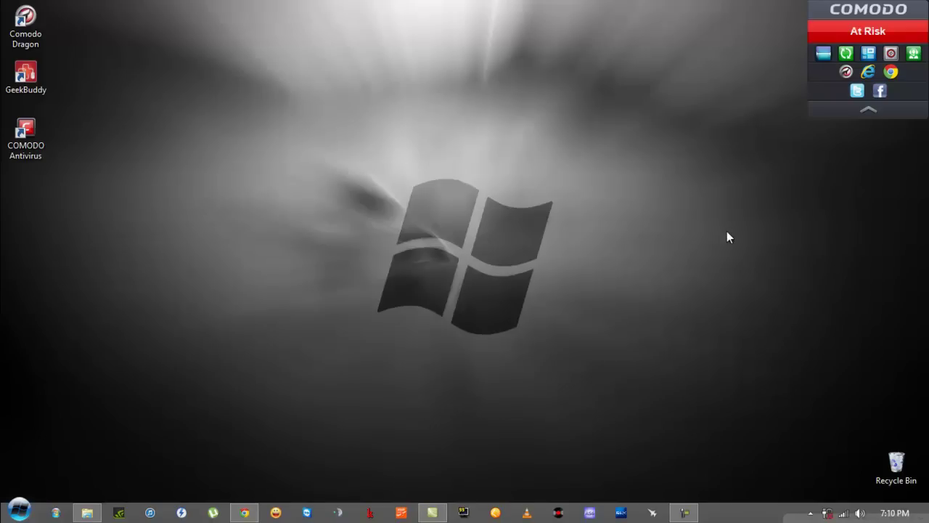
{"action": "left_click", "coordinate": [865, 111]}
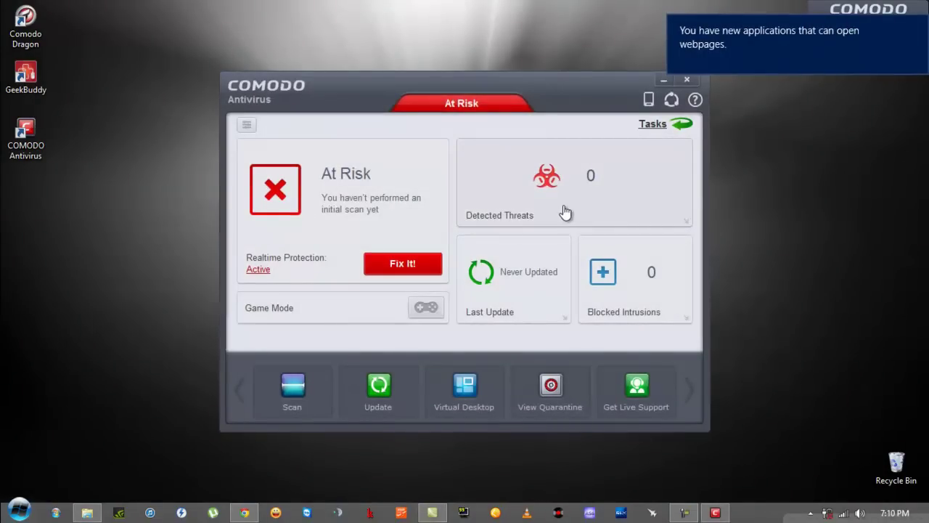
{"action": "left_click", "coordinate": [402, 264]}
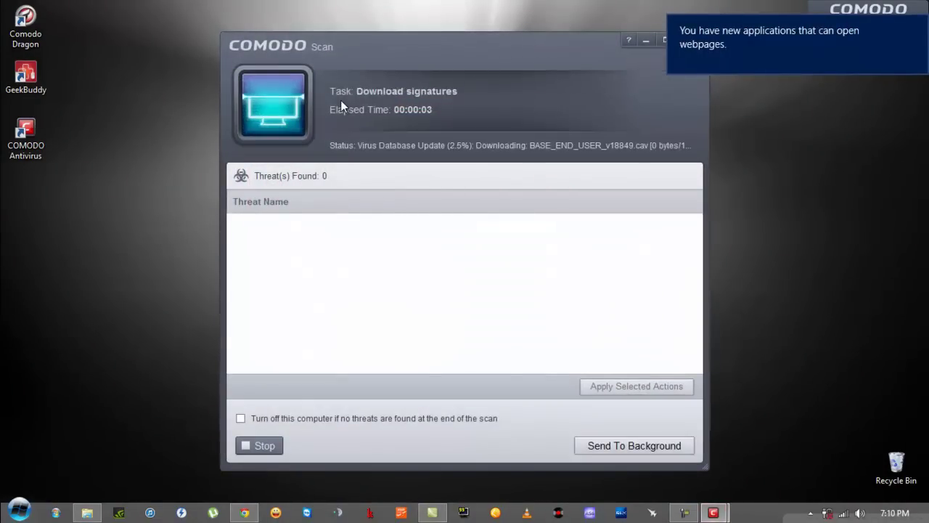
{"action": "left_click", "coordinate": [255, 446]}
{"action": "left_click", "coordinate": [451, 287]}
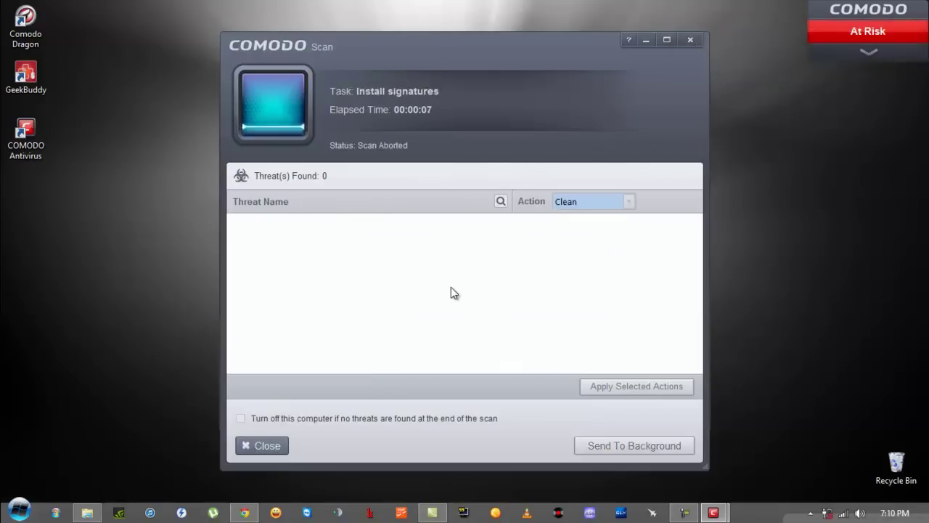
{"action": "left_click", "coordinate": [687, 41]}
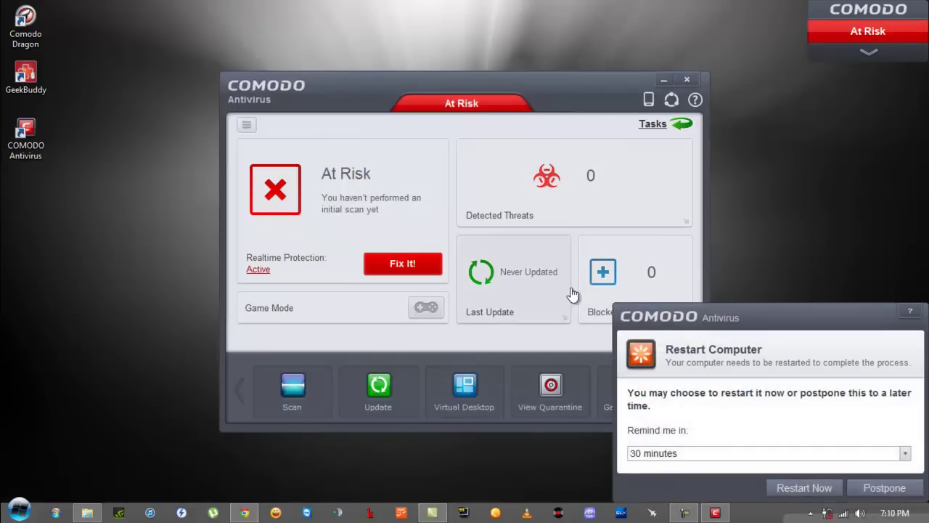
Step: Postpone the computer restart with the reminder set to 30 minutes
{"action": "left_click", "coordinate": [855, 487]}
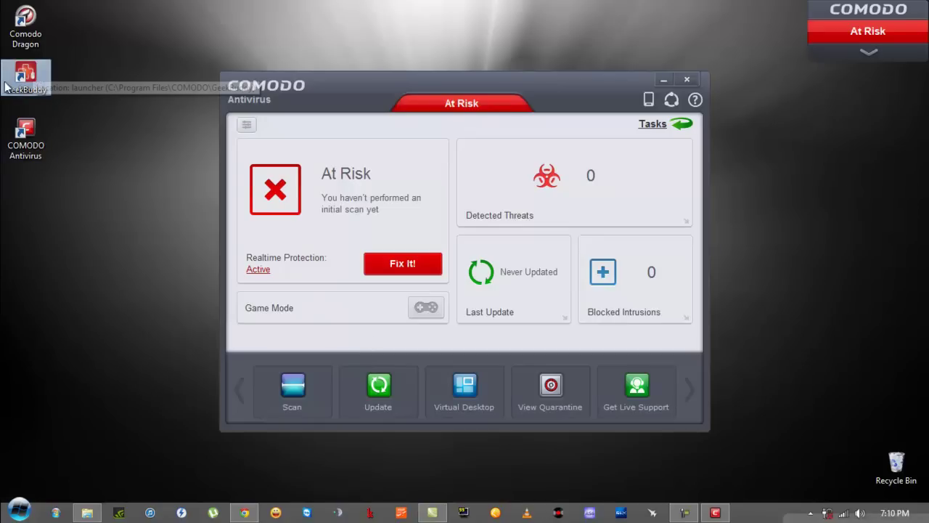
{"action": "left_click", "coordinate": [26, 76]}
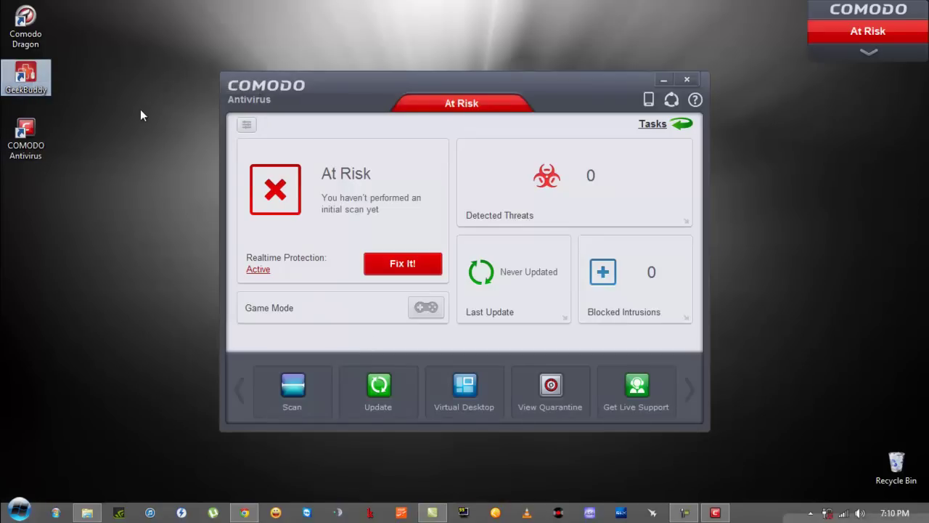
{"action": "left_click", "coordinate": [385, 97]}
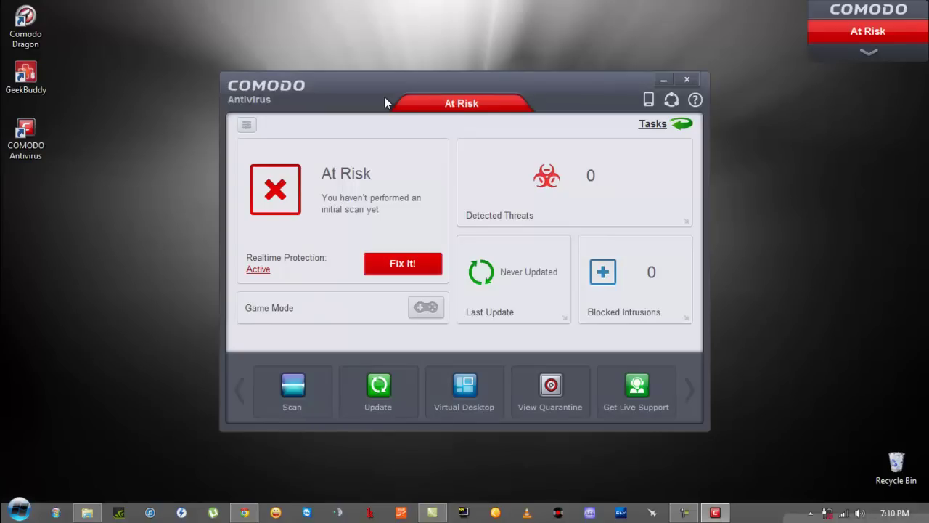